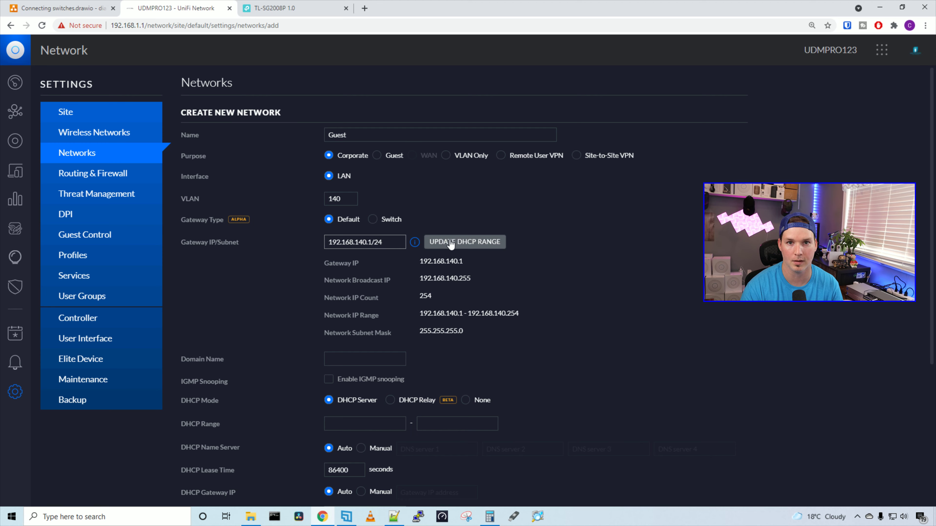
Fill the DHCP range 192.168.140.6–192.168.140.254 from the subnet and save the Guest network.
{"action": "left_click", "coordinate": [451, 245]}
{"action": "scroll", "coordinate": [405, 265], "scroll_direction": "down", "scroll_amount": 5}
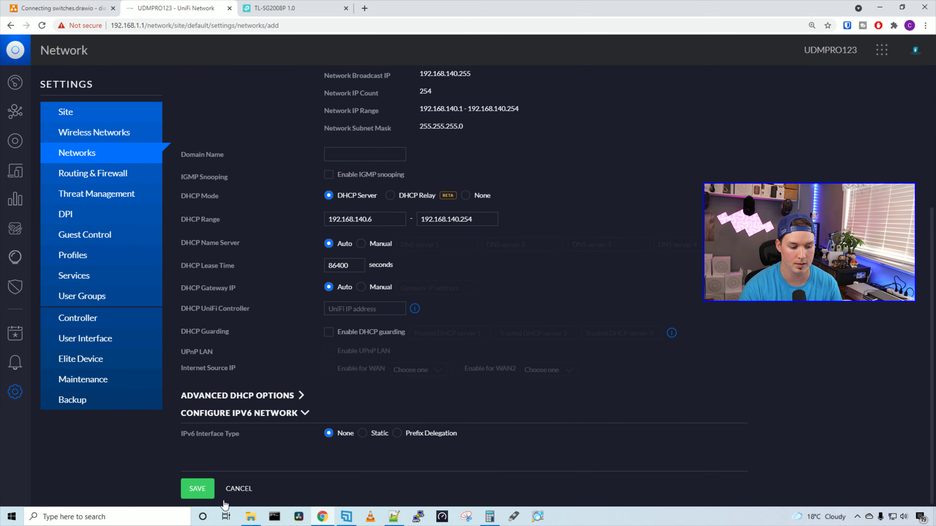
{"action": "left_click", "coordinate": [202, 490]}
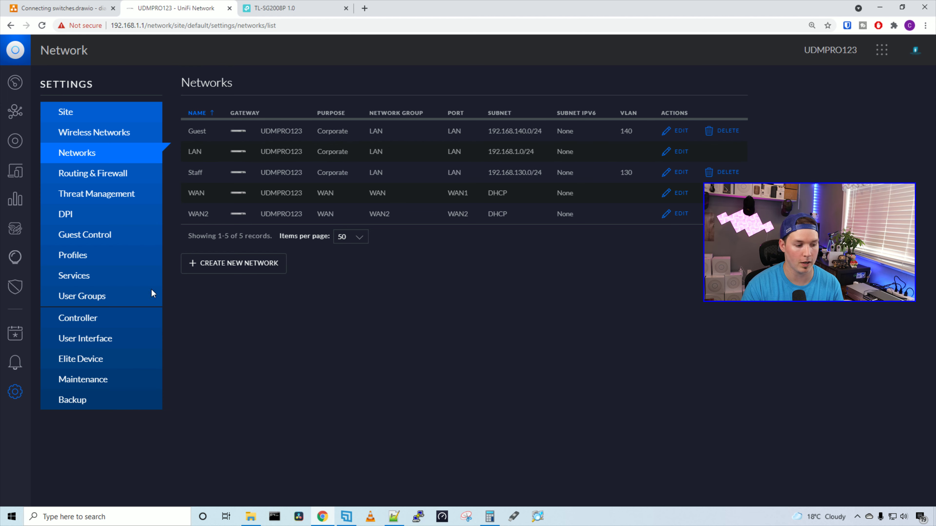
{"action": "left_click", "coordinate": [73, 259]}
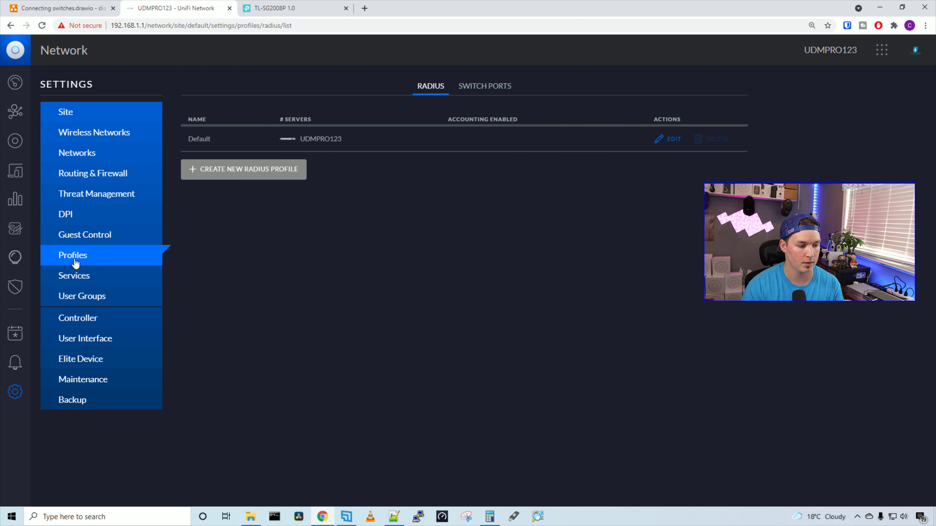
Add a switch port profile 'Tp-link trunk' tagging Staff (130) and Guest (140), and save it.
{"action": "left_click", "coordinate": [490, 91]}
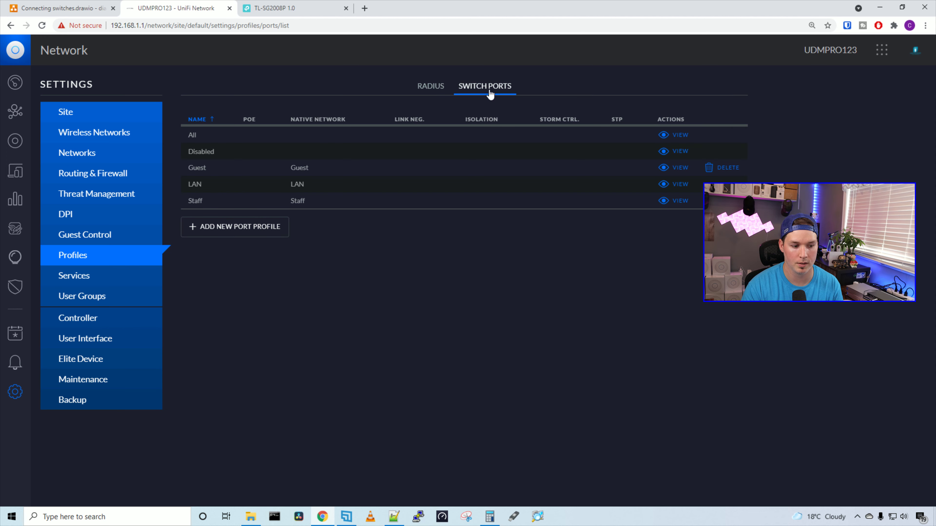
{"action": "left_click", "coordinate": [229, 238]}
{"action": "left_click", "coordinate": [381, 141]}
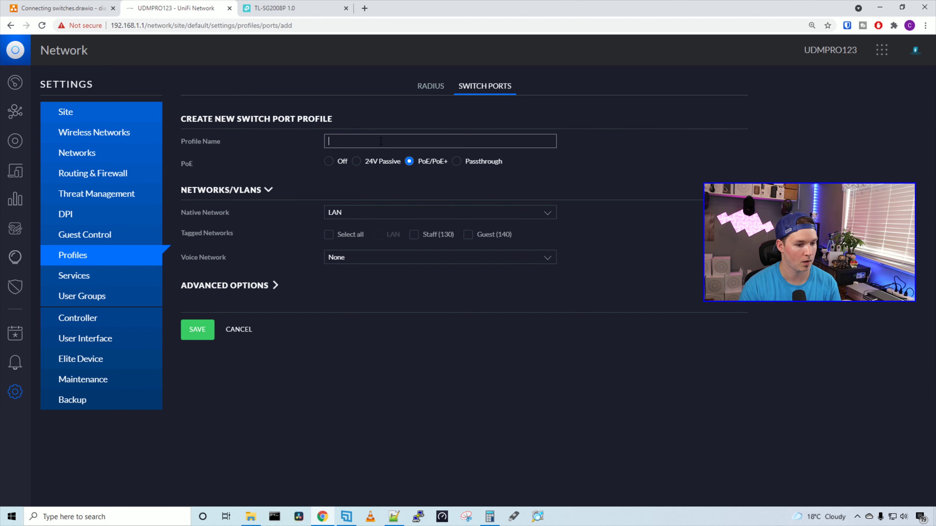
{"action": "type", "text": "Tp-link trunk"}
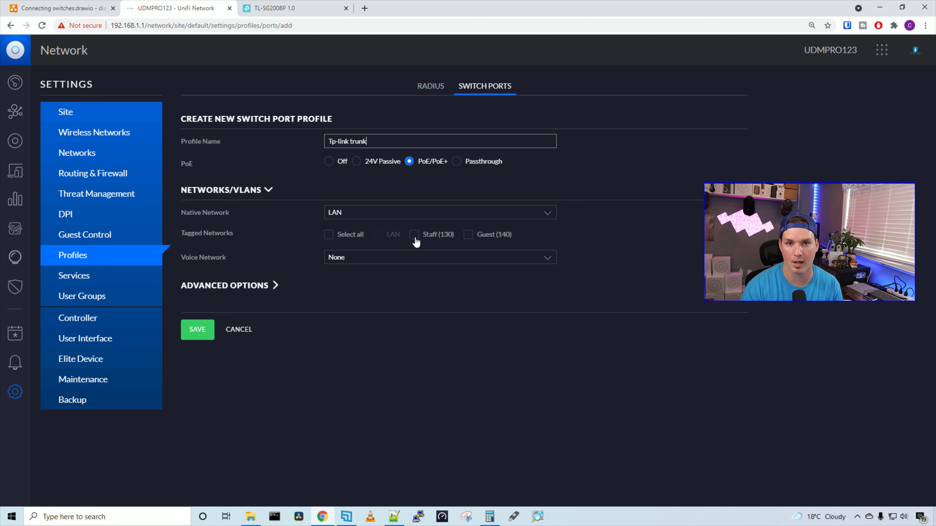
{"action": "left_click", "coordinate": [413, 234]}
{"action": "left_click", "coordinate": [467, 235]}
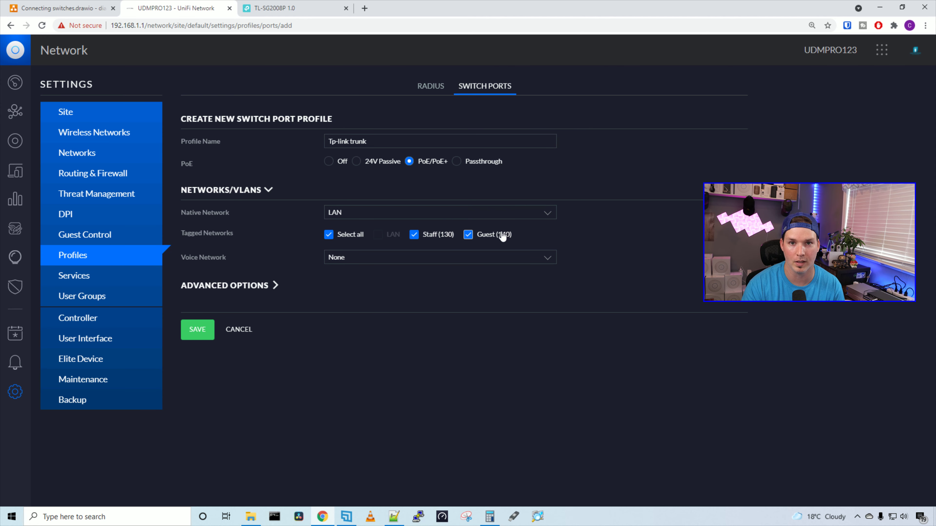
{"action": "left_click", "coordinate": [198, 329]}
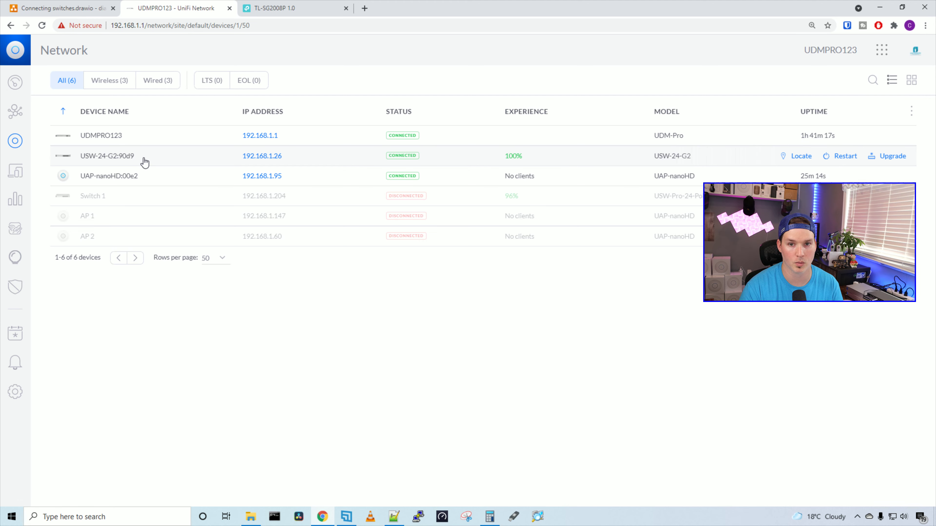
Apply the Tp-link trunk profile to port 24 of the USW-24-G2 switch.
{"action": "left_click", "coordinate": [142, 156]}
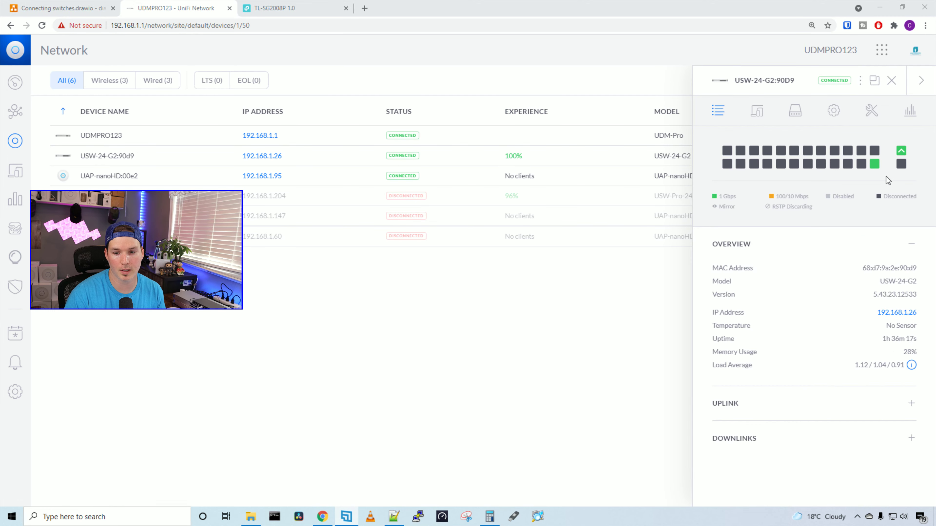
{"action": "left_click", "coordinate": [875, 163]}
{"action": "scroll", "coordinate": [835, 302], "scroll_direction": "down", "scroll_amount": 6}
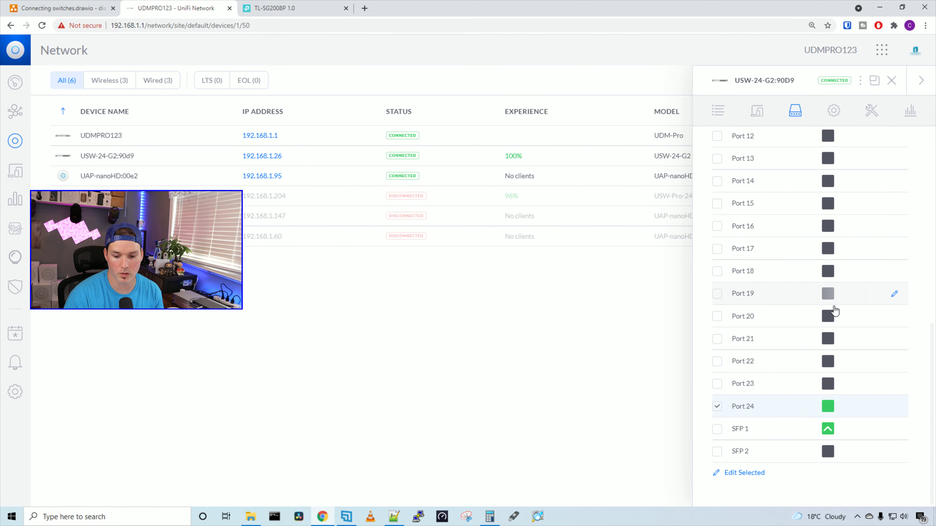
{"action": "left_click", "coordinate": [894, 408]}
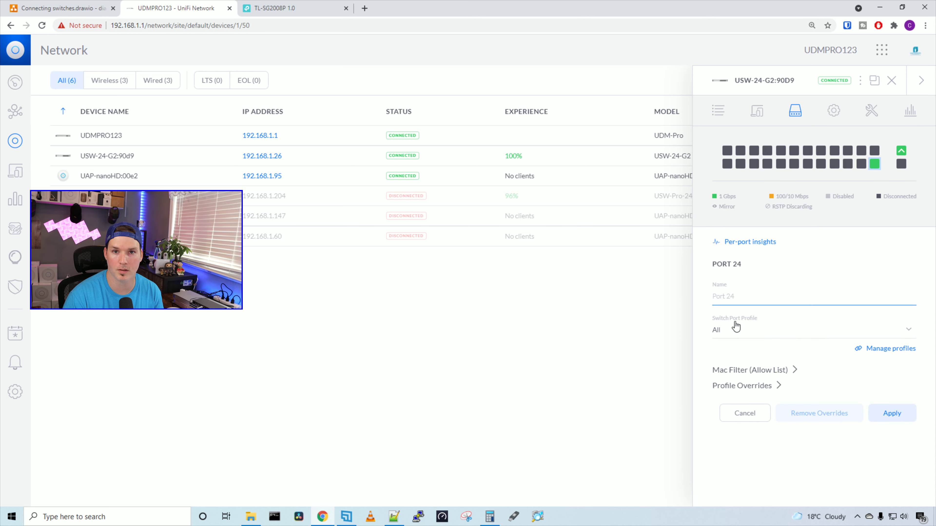
{"action": "left_click", "coordinate": [736, 326]}
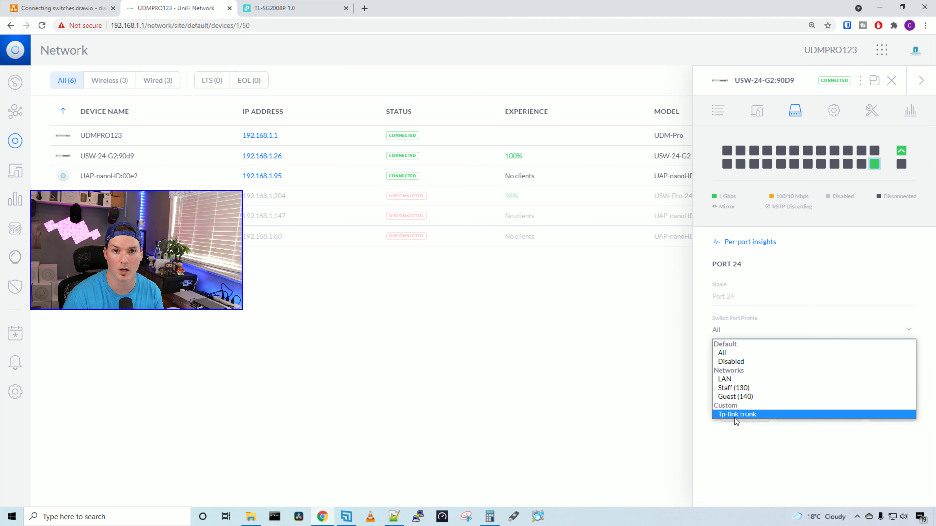
{"action": "left_click", "coordinate": [736, 416]}
{"action": "left_click", "coordinate": [905, 450]}
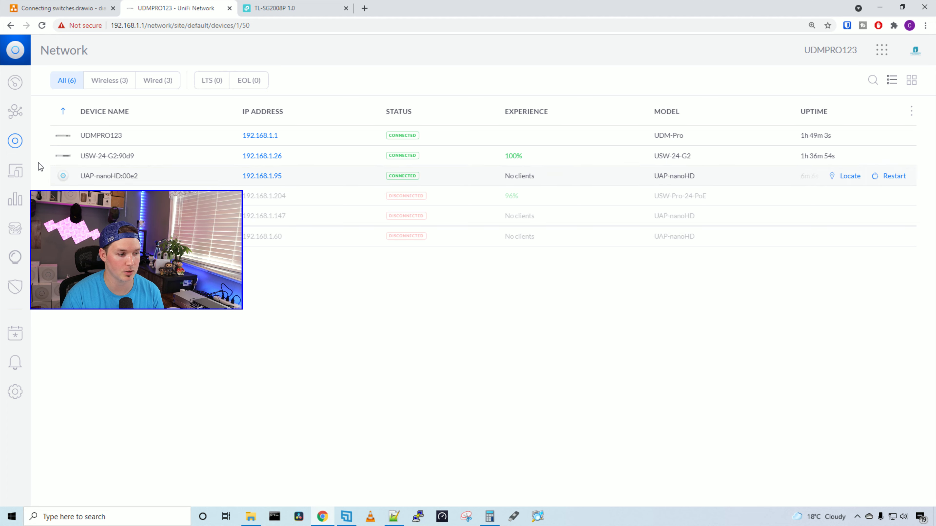
{"action": "left_click", "coordinate": [17, 171]}
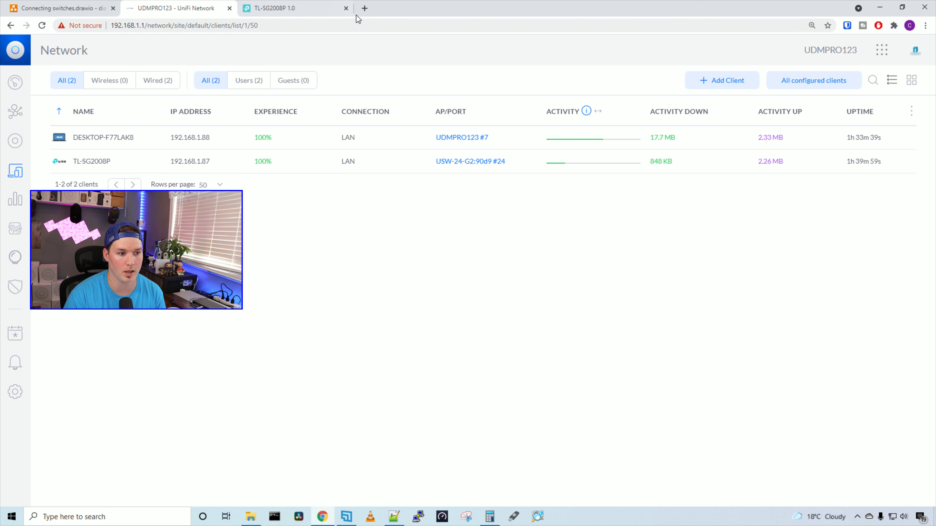
{"action": "left_click", "coordinate": [364, 8]}
Log in to the TP-Link switch at 192.168.1.87 with the admin account.
{"action": "type", "text": "192"}
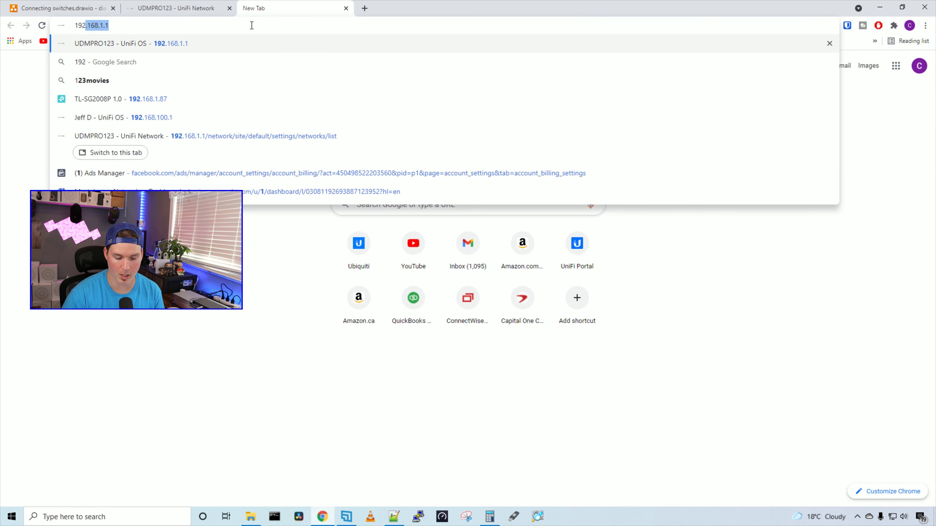
{"action": "type", "text": ".168.1.87"}
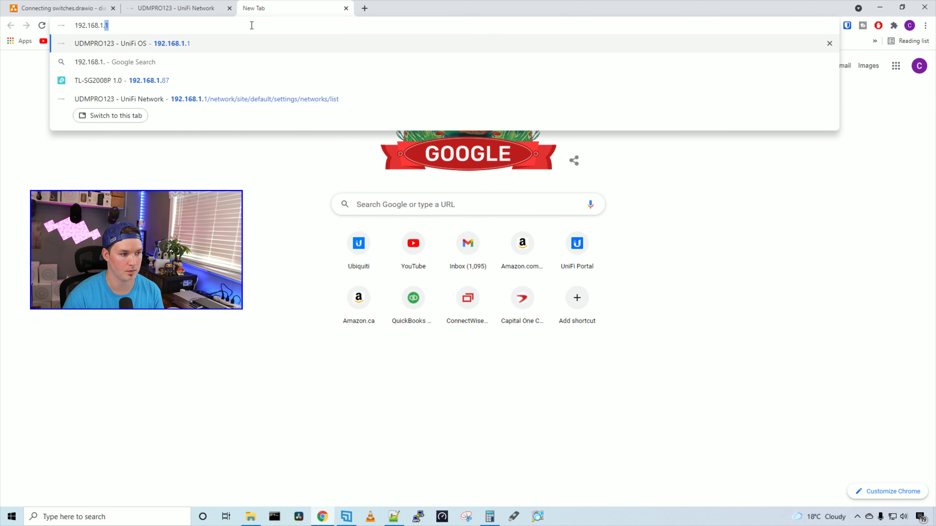
{"action": "key", "text": "Return"}
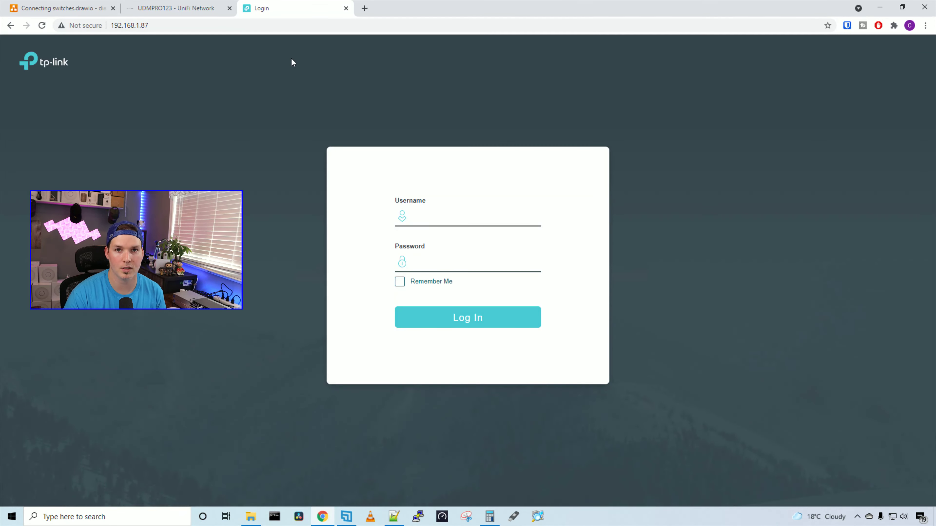
{"action": "left_click", "coordinate": [439, 221]}
{"action": "type", "text": "admin"}
{"action": "key", "text": "Tab"}
{"action": "type", "text": "admin"}
{"action": "key", "text": "Return"}
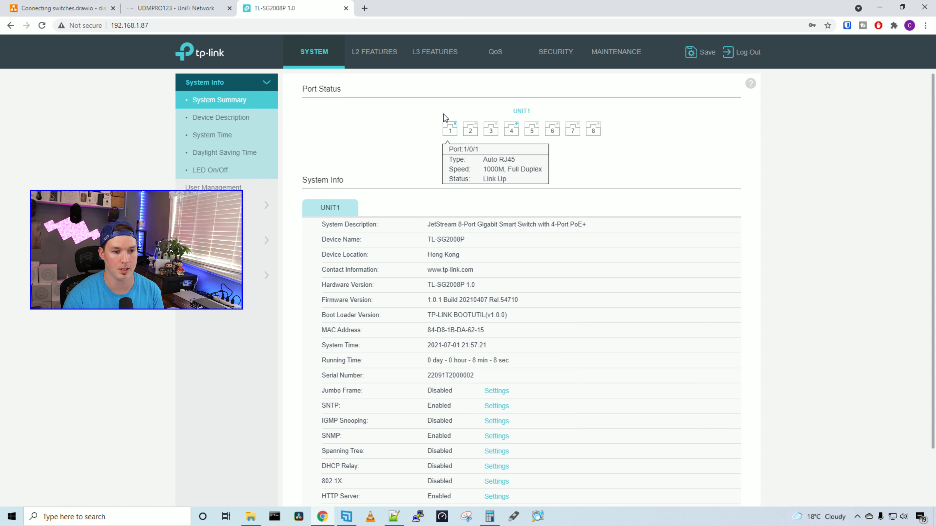
Create 802.1Q VLAN 130 named Staff, tagged on ports 1 and 4.
{"action": "left_click", "coordinate": [380, 58]}
{"action": "left_click", "coordinate": [218, 158]}
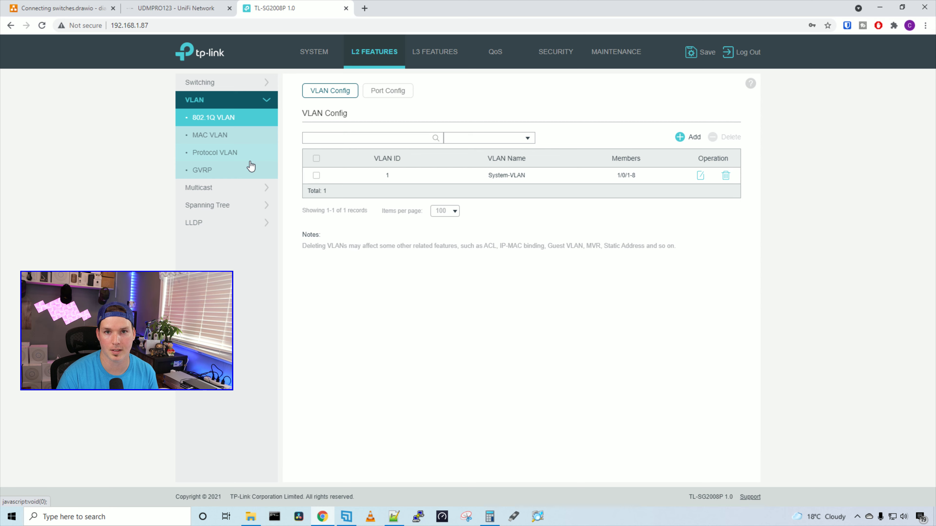
{"action": "left_click", "coordinate": [692, 137]}
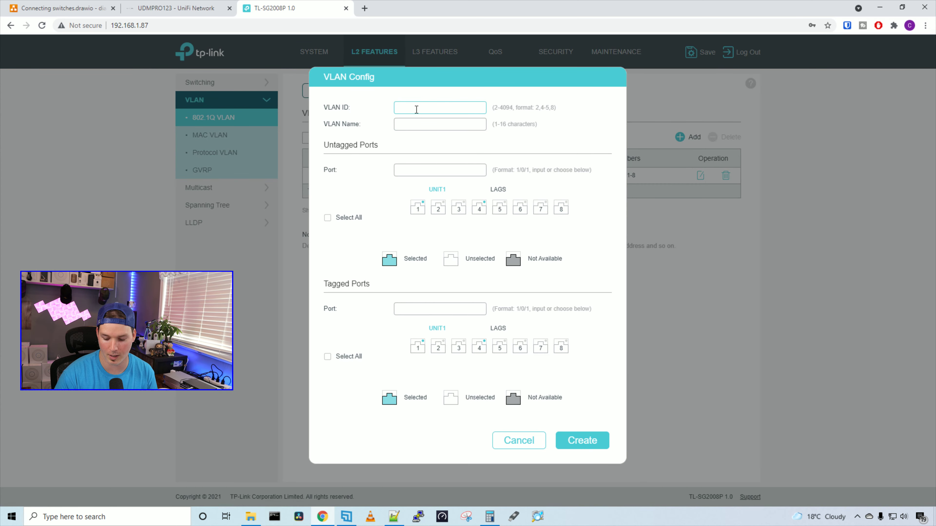
{"action": "type", "text": "130"}
{"action": "left_click", "coordinate": [440, 124]}
{"action": "type", "text": "Staff"}
{"action": "left_click", "coordinate": [417, 347]}
{"action": "left_click", "coordinate": [479, 346]}
{"action": "left_click", "coordinate": [602, 444]}
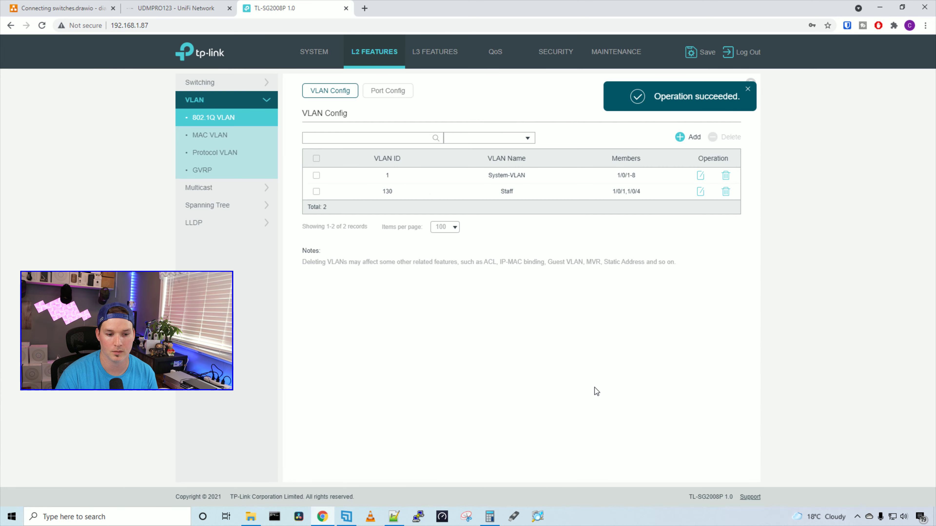
{"action": "left_click", "coordinate": [688, 137]}
Create VLAN 140 named Guest, tagged on ports 1 and 4.
{"action": "type", "text": "140"}
{"action": "left_click", "coordinate": [481, 123]}
{"action": "type", "text": "Guest"}
{"action": "left_click", "coordinate": [417, 349]}
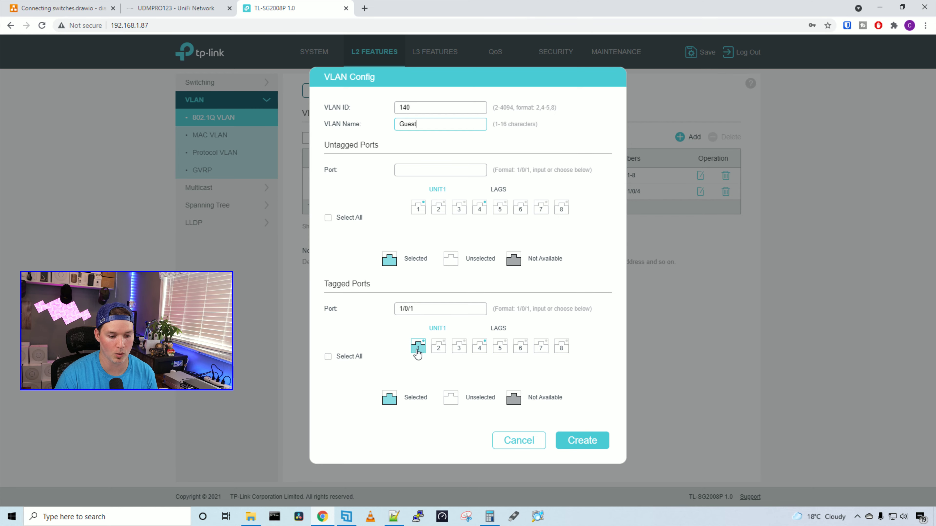
{"action": "left_click", "coordinate": [479, 348]}
{"action": "left_click", "coordinate": [597, 446]}
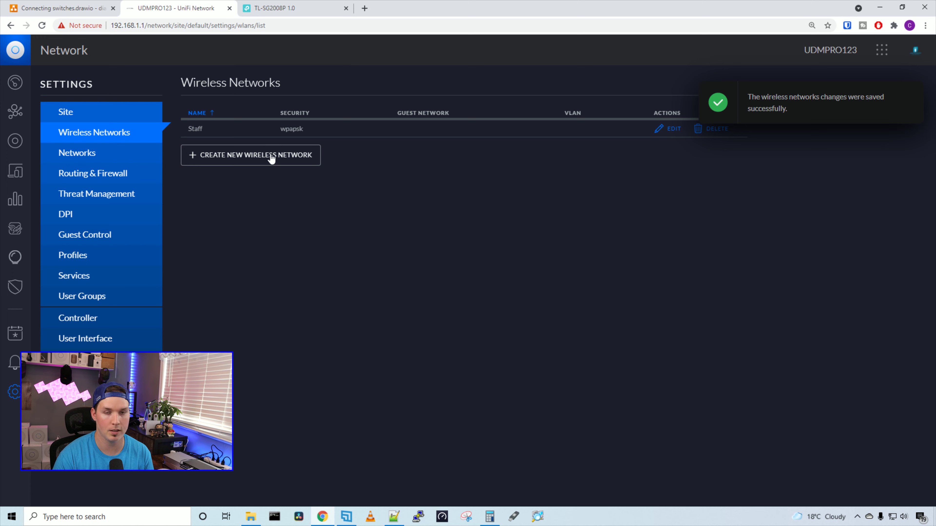
Create the WPA Personal SSID 'Guest' with a security key, attached to the Guest network.
{"action": "left_click", "coordinate": [270, 158]}
{"action": "left_click", "coordinate": [346, 134]}
{"action": "type", "text": "Guest"}
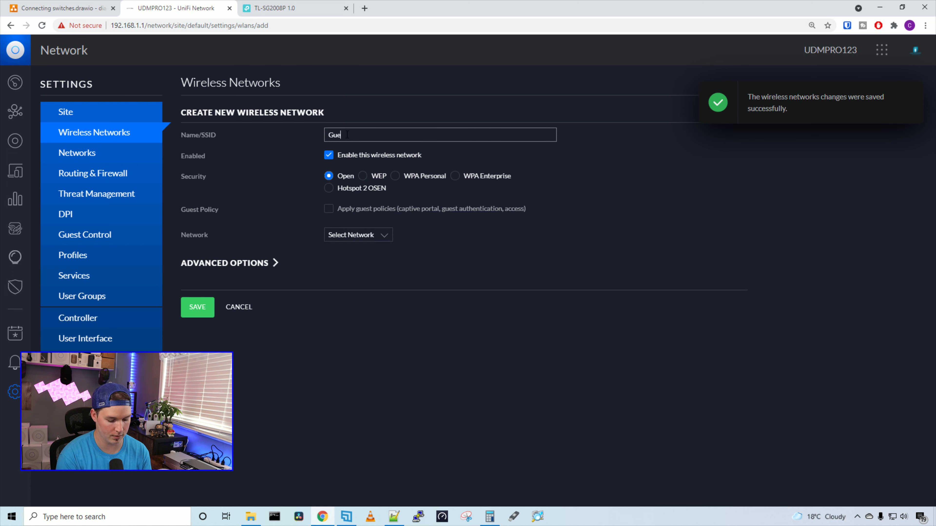
{"action": "left_click", "coordinate": [394, 176]}
{"action": "left_click", "coordinate": [369, 211]}
{"action": "type", "text": "•••••••"}
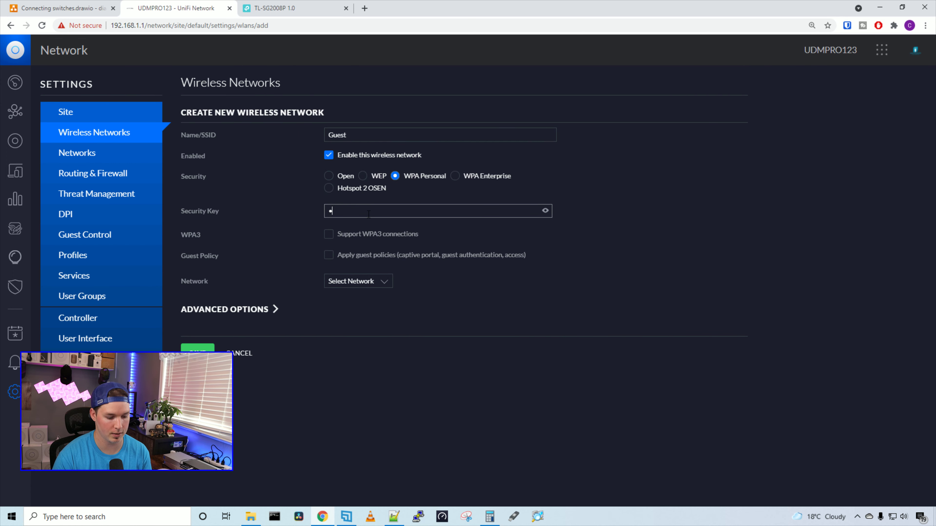
{"action": "type", "text": "•"}
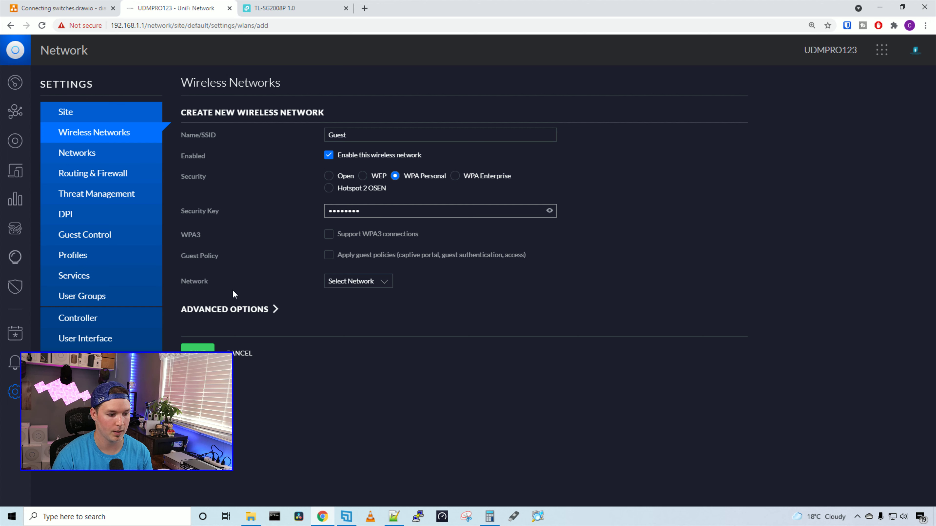
{"action": "left_click", "coordinate": [331, 288]}
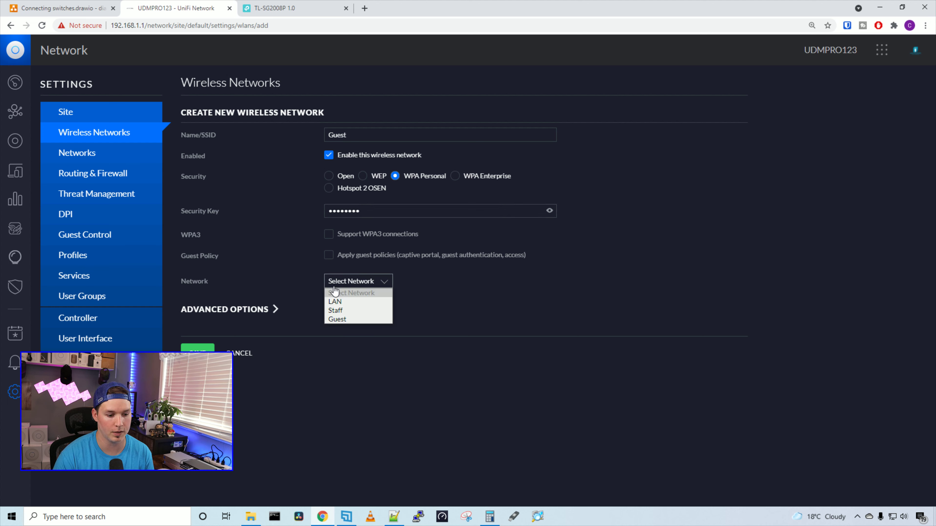
{"action": "left_click", "coordinate": [333, 317]}
{"action": "left_click", "coordinate": [197, 348]}
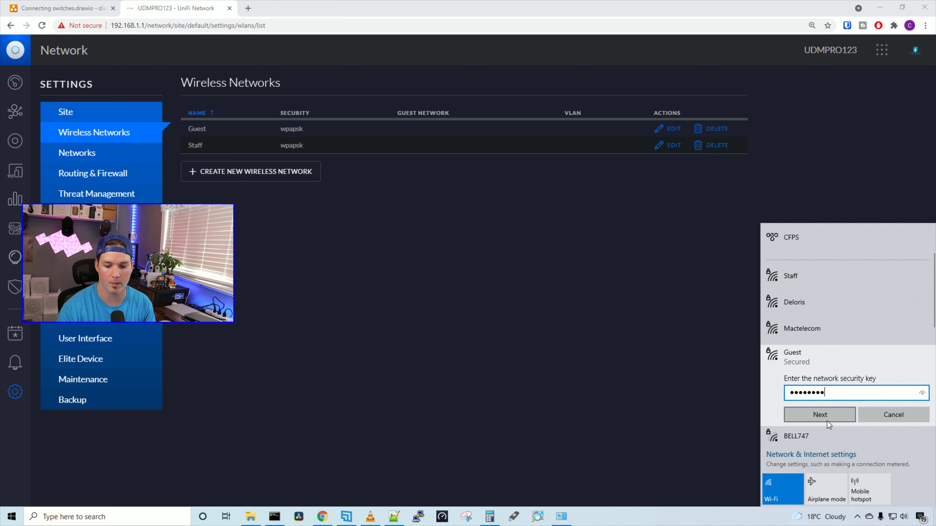
Join the Guest Wi-Fi as non-discoverable and open a Command Prompt window.
{"action": "left_click", "coordinate": [827, 422]}
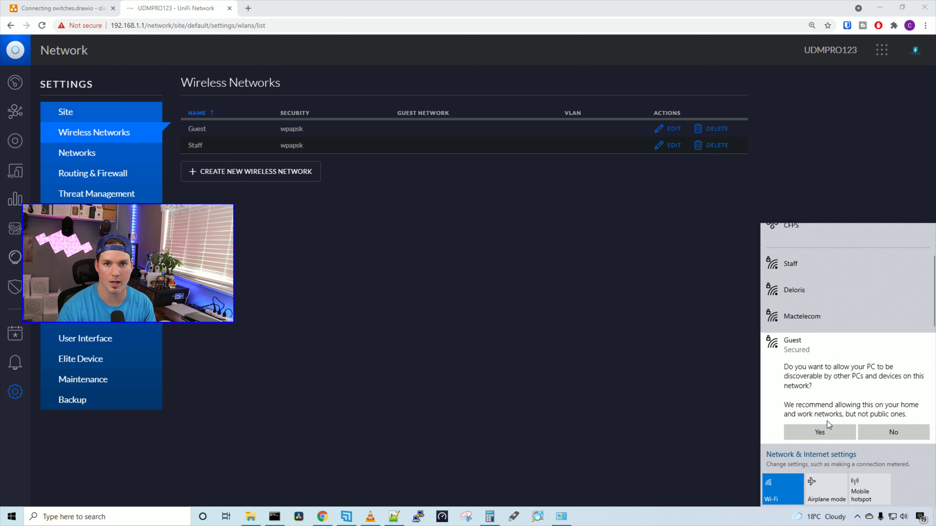
{"action": "left_click", "coordinate": [888, 430]}
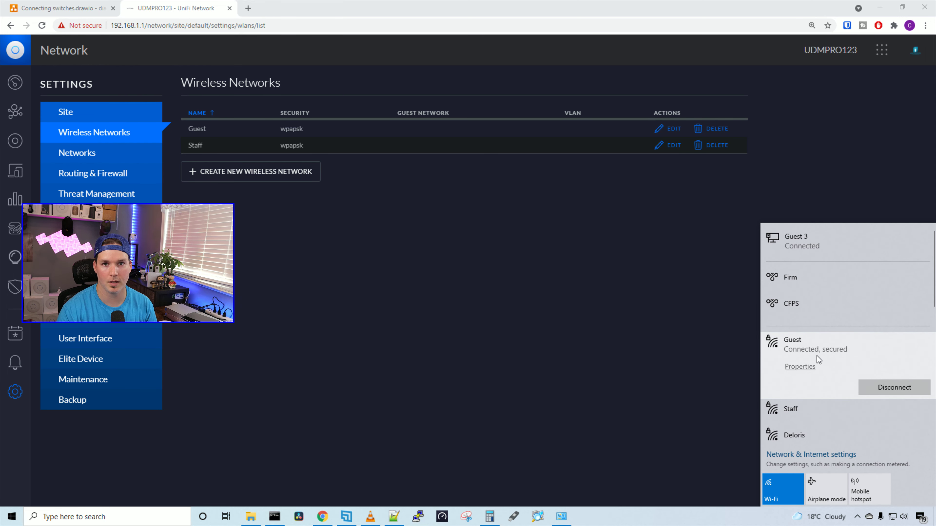
{"action": "right_click", "coordinate": [274, 516]}
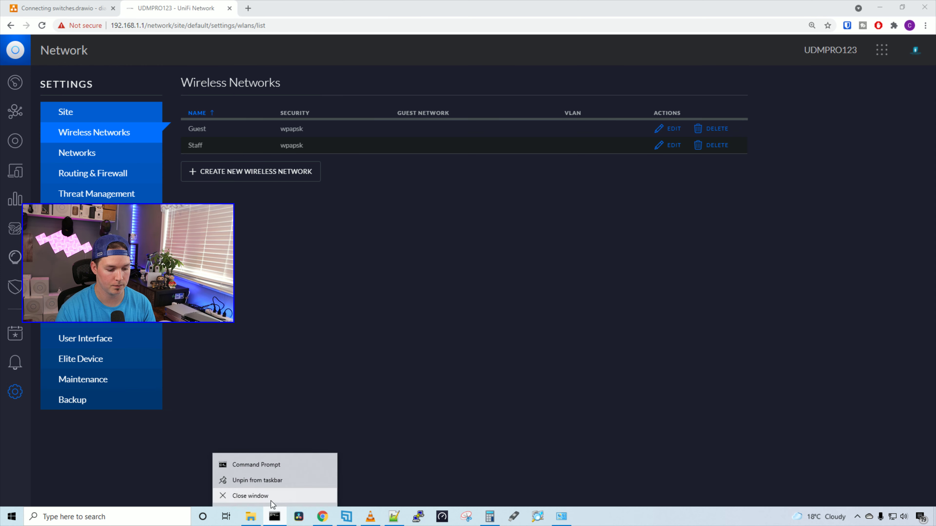
{"action": "left_click", "coordinate": [278, 518]}
{"action": "left_click_drag", "start_coordinate": [392, 83], "coordinate": [613, 67]}
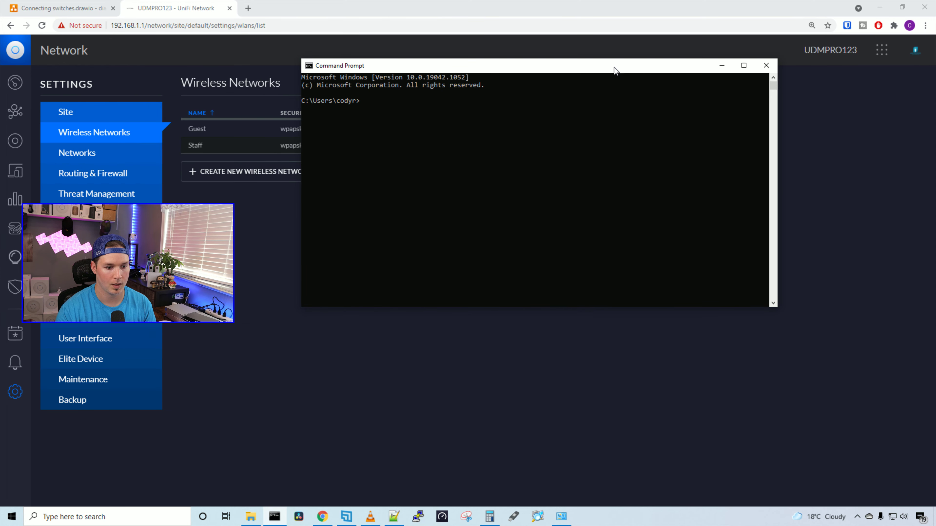